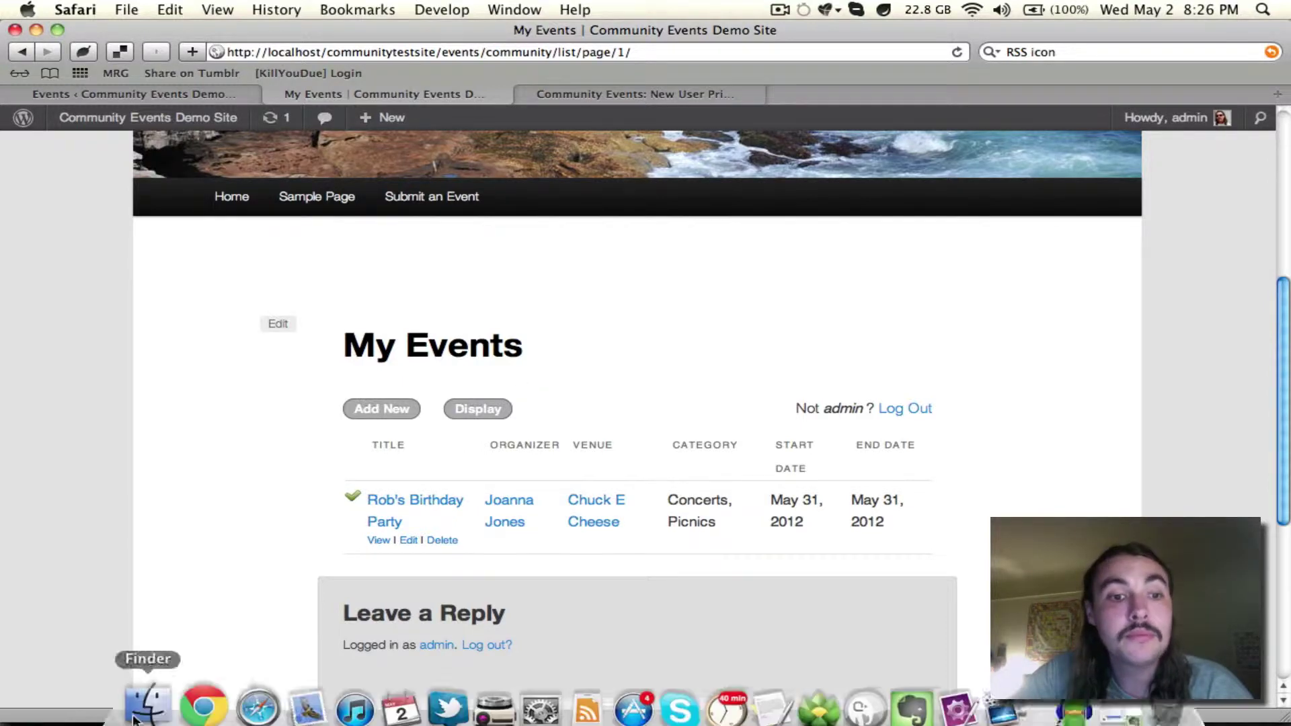
{"action": "left_click", "coordinate": [144, 693]}
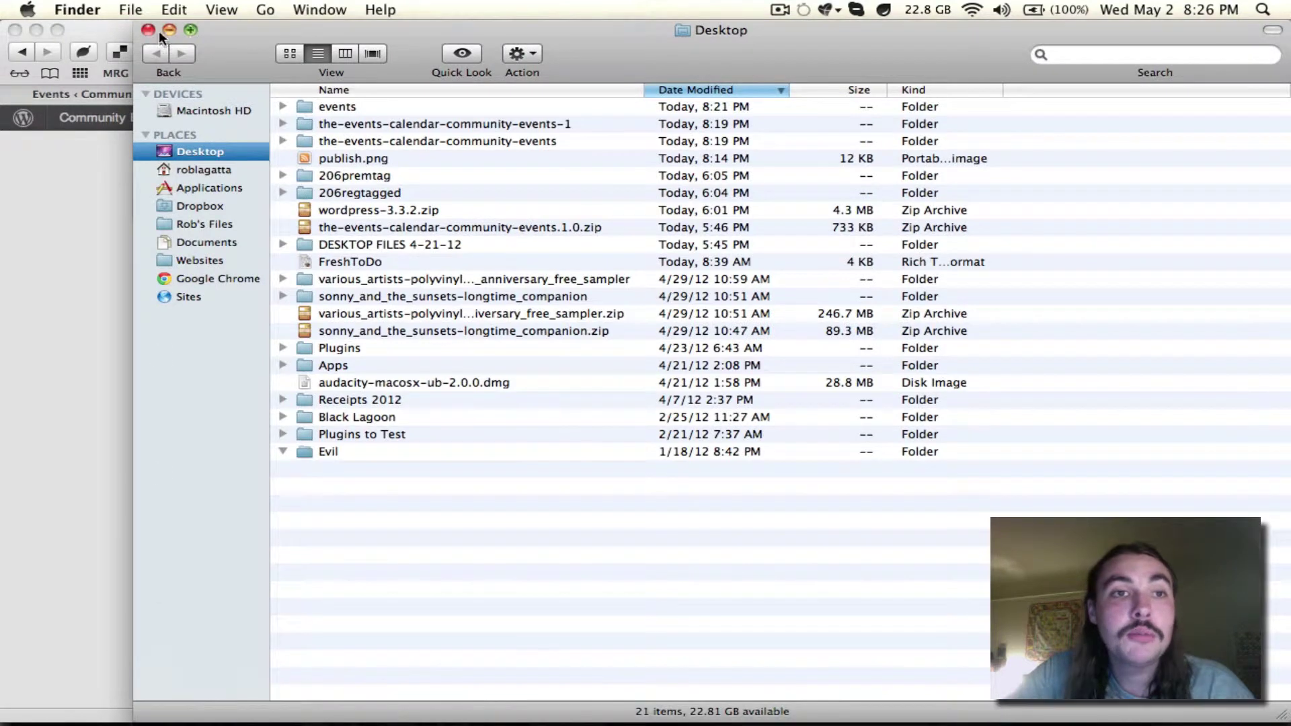
{"action": "left_click", "coordinate": [150, 30]}
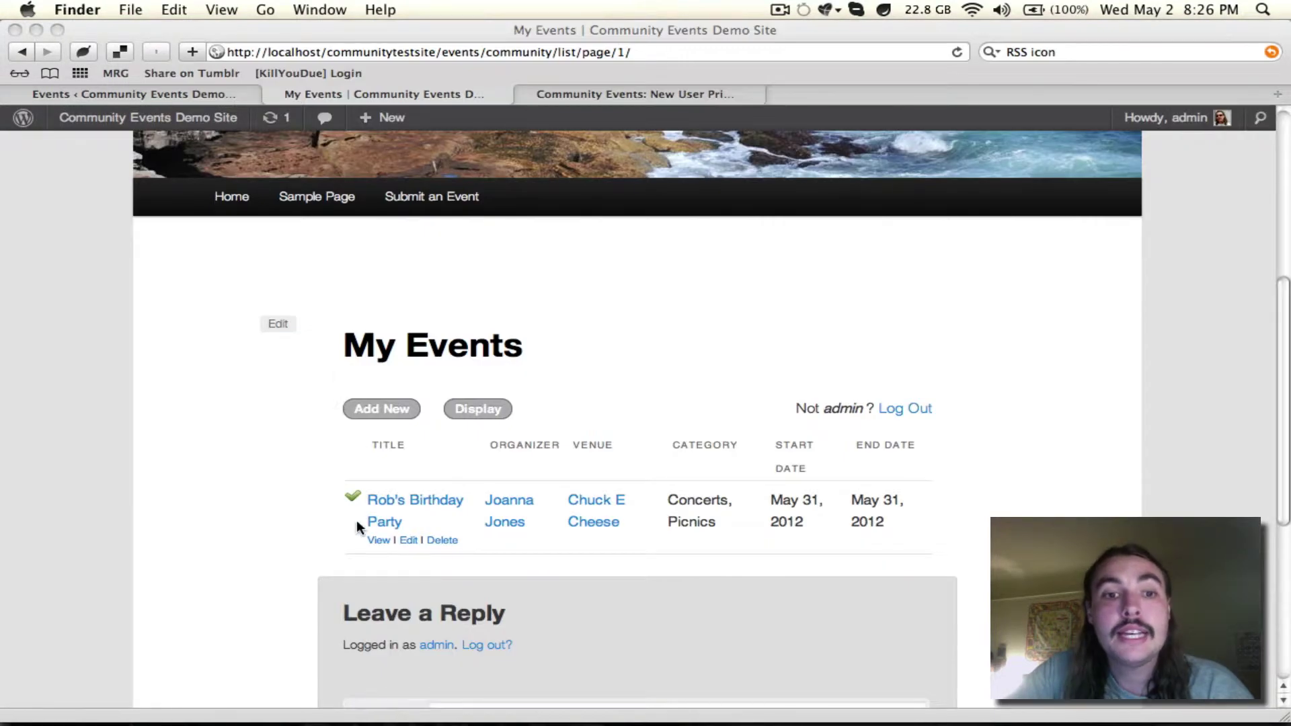
{"action": "left_click", "coordinate": [345, 492]}
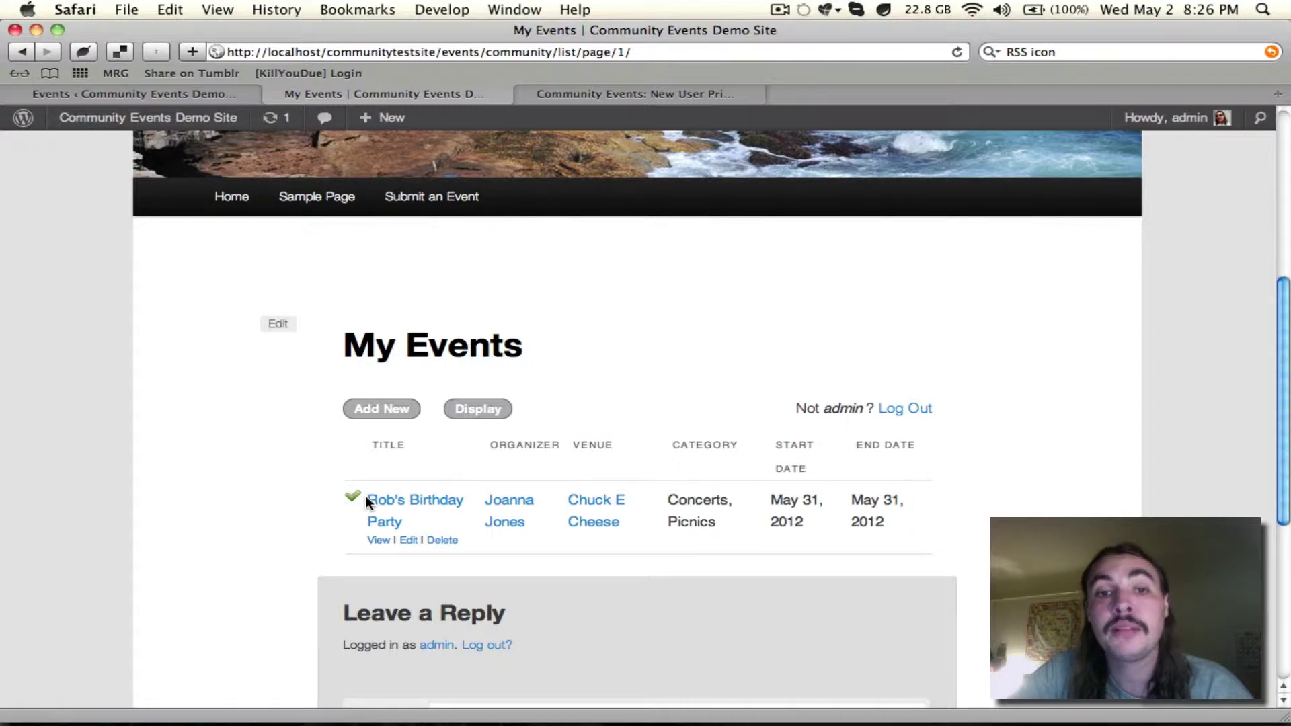
Browse from Sites through communitytestsite, wp-content and themes into the twentyeleven folder.
{"action": "left_click", "coordinate": [150, 706]}
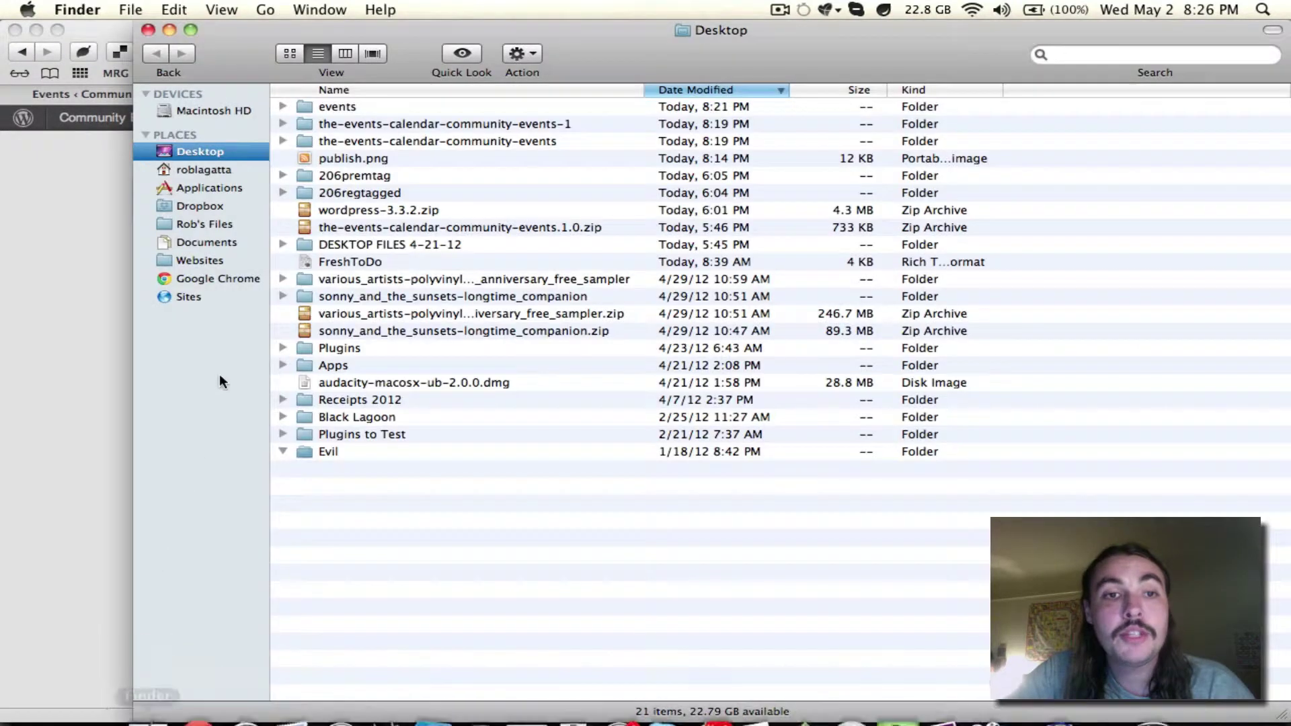
{"action": "left_click", "coordinate": [203, 296]}
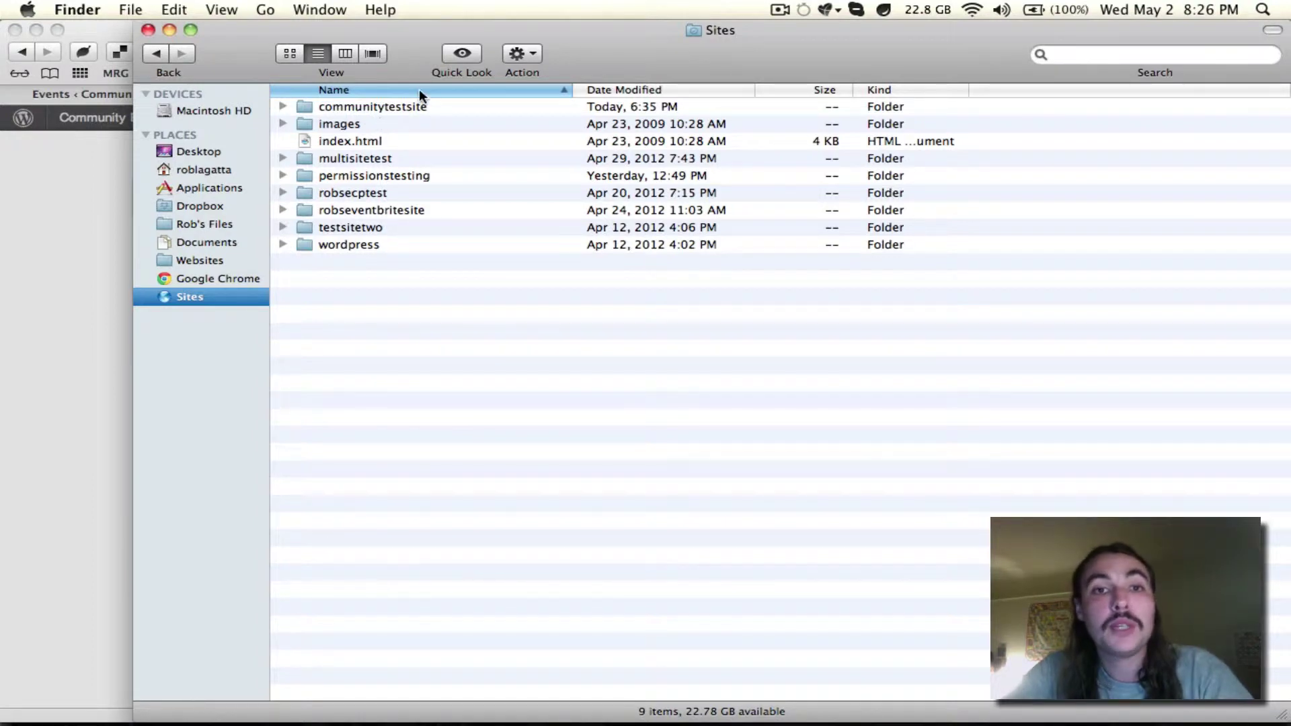
{"action": "double_click", "coordinate": [398, 103]}
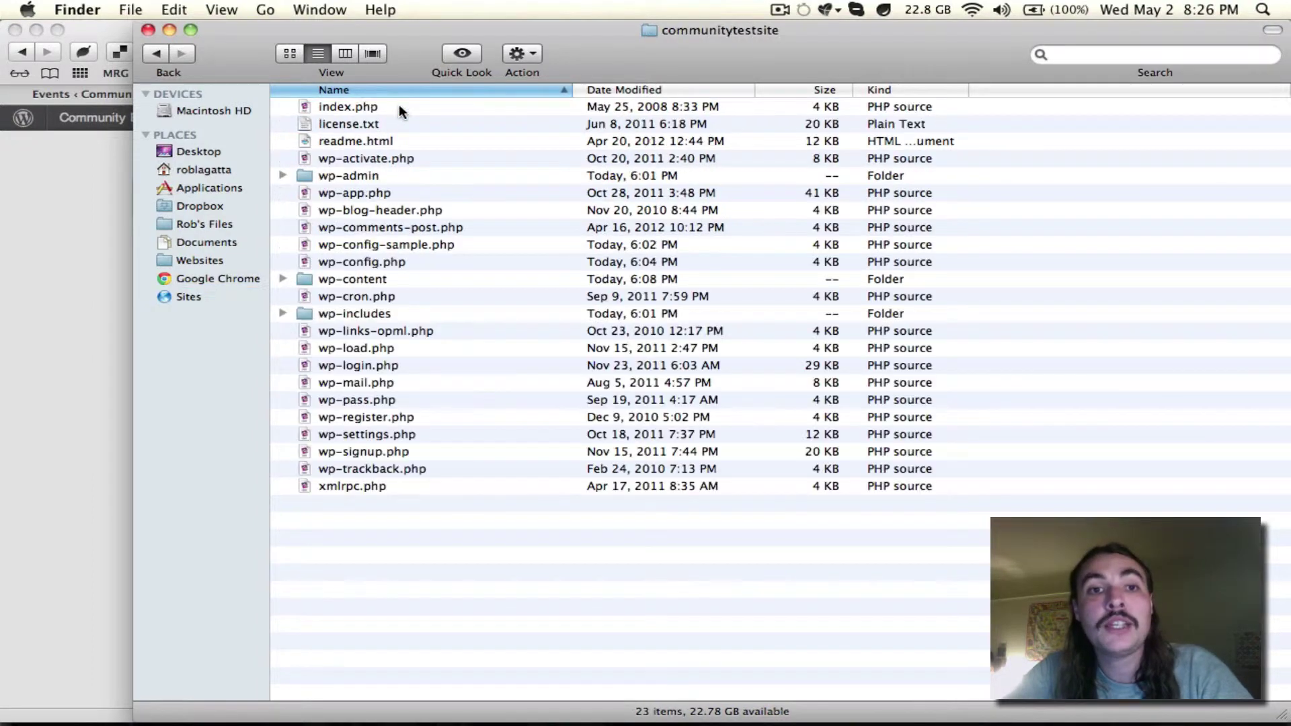
{"action": "double_click", "coordinate": [359, 281]}
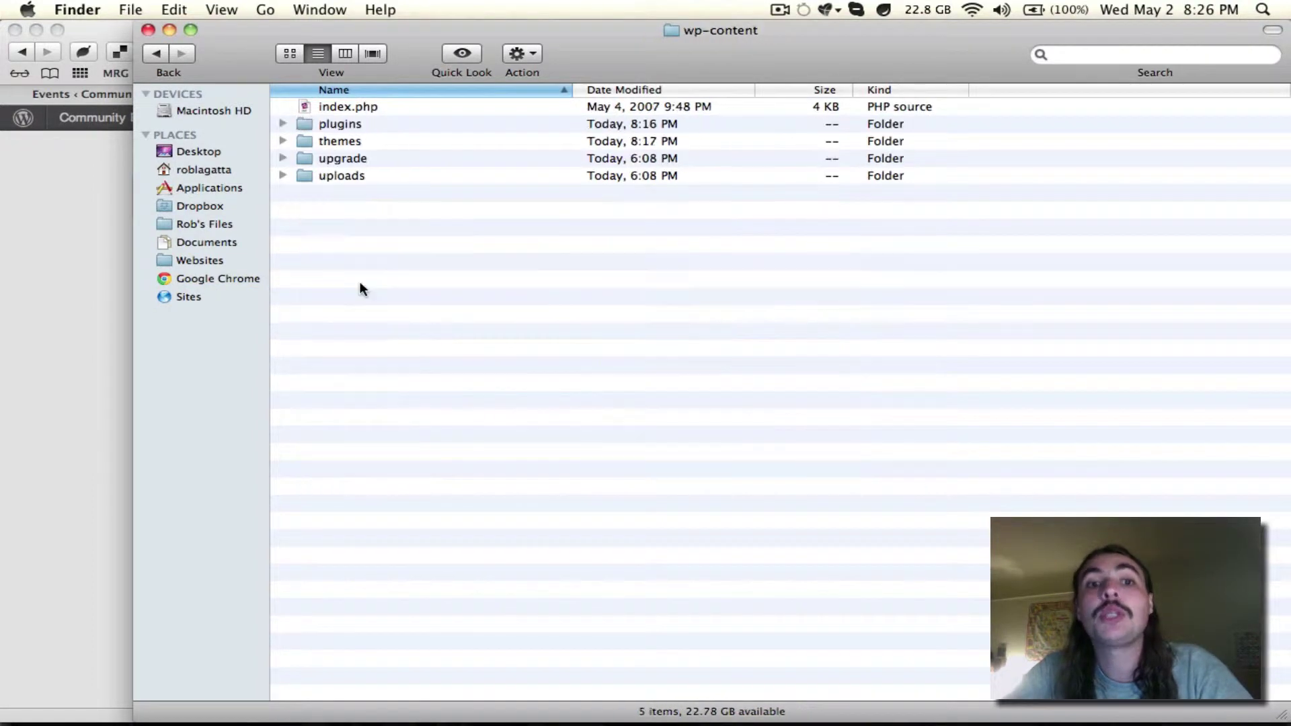
{"action": "left_click", "coordinate": [341, 126]}
{"action": "double_click", "coordinate": [345, 140]}
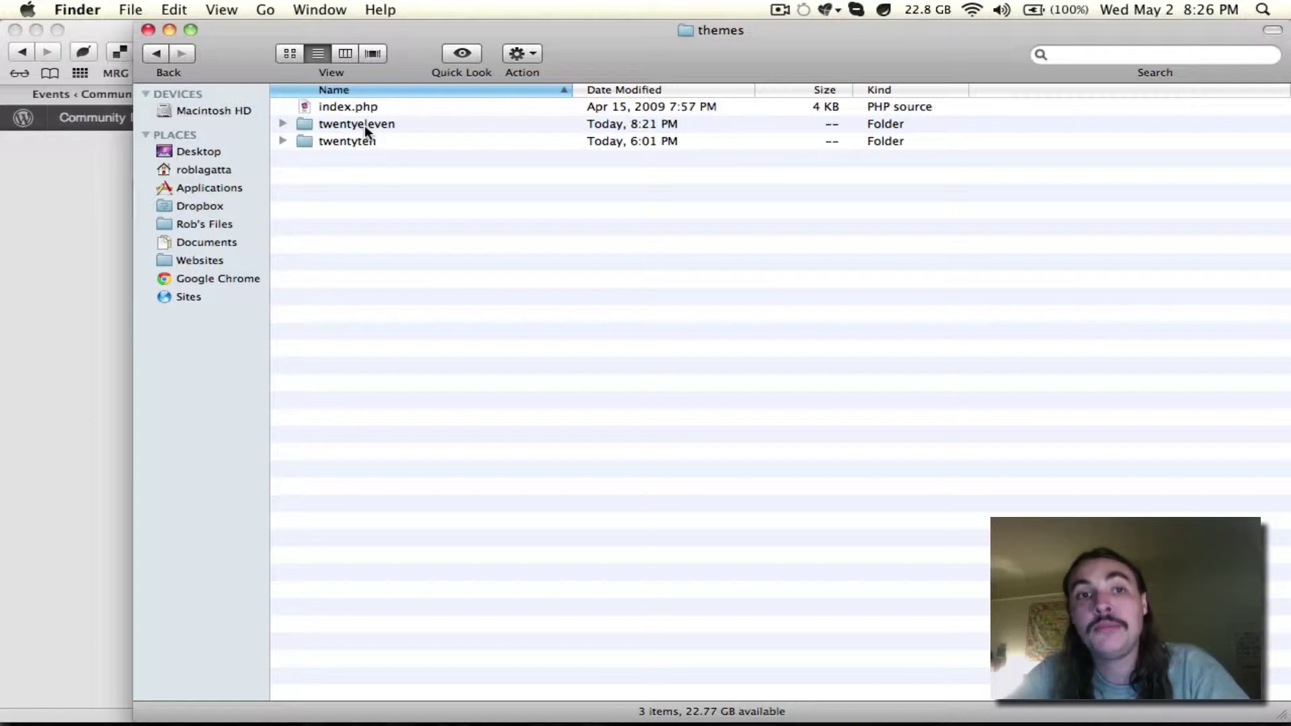
{"action": "double_click", "coordinate": [367, 125]}
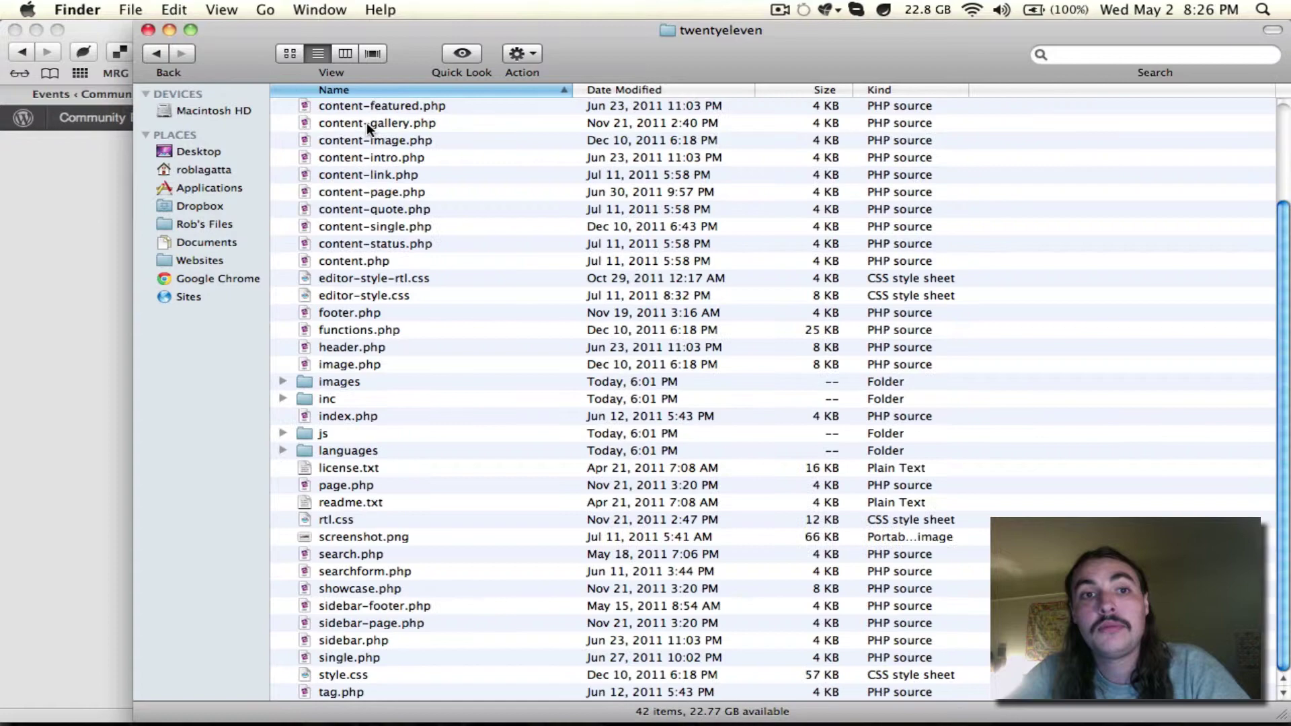
{"action": "scroll", "coordinate": [383, 248], "scroll_direction": "up", "scroll_amount": 2}
{"action": "scroll", "coordinate": [382, 246], "scroll_direction": "down", "scroll_amount": 2}
{"action": "scroll", "coordinate": [382, 246], "scroll_direction": "up", "scroll_amount": 4}
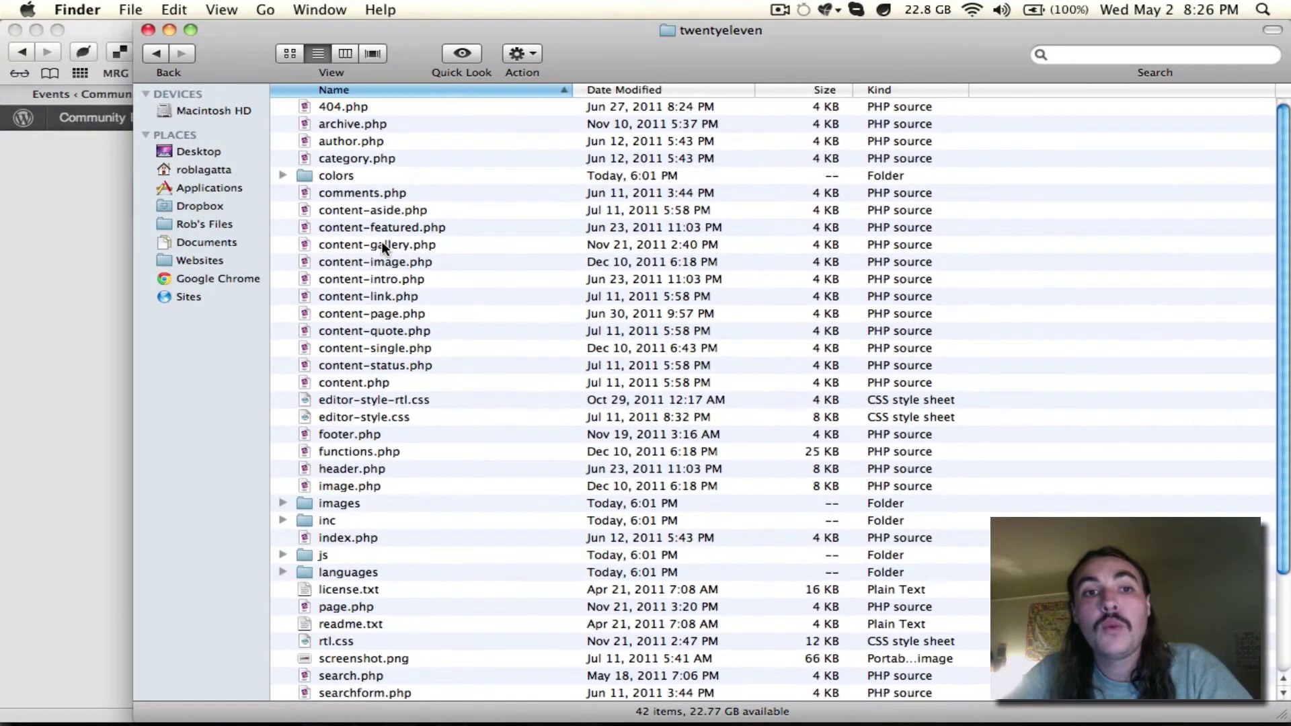
{"action": "scroll", "coordinate": [382, 246], "scroll_direction": "down", "scroll_amount": 4}
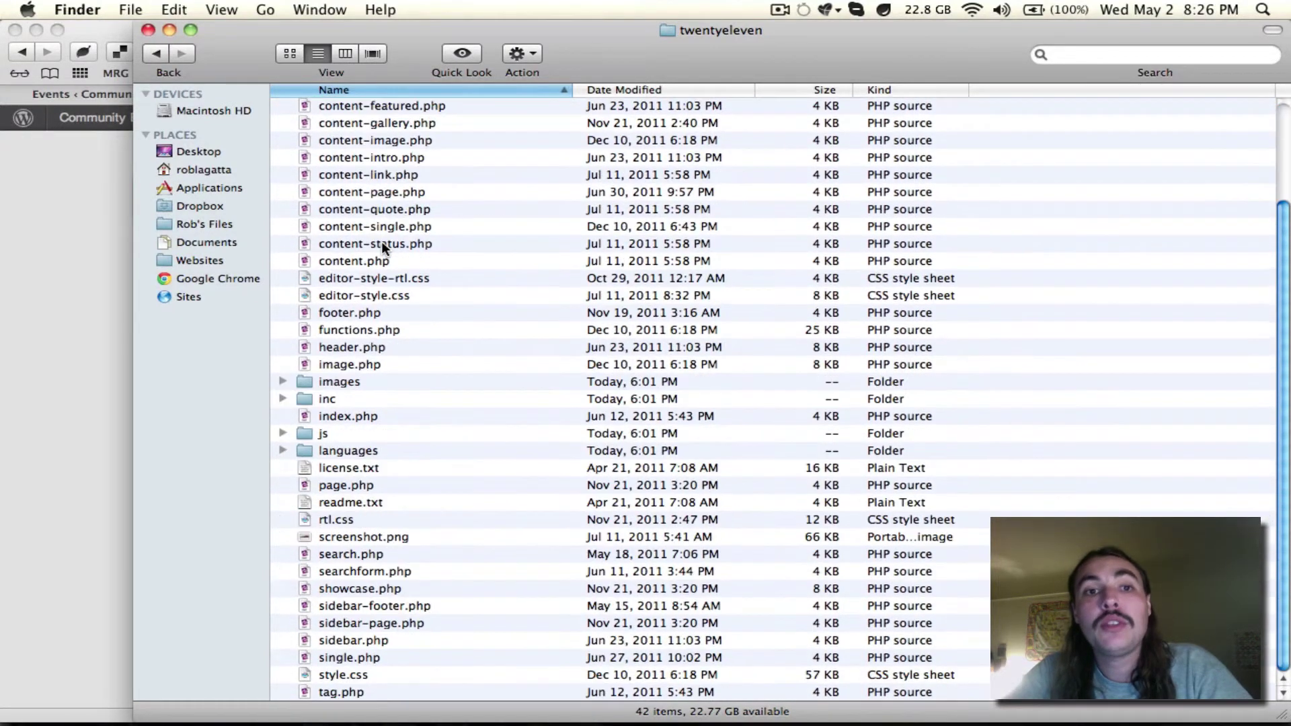
Create a new folder named 'events' inside twentyeleven and open it.
{"action": "left_click", "coordinate": [144, 10]}
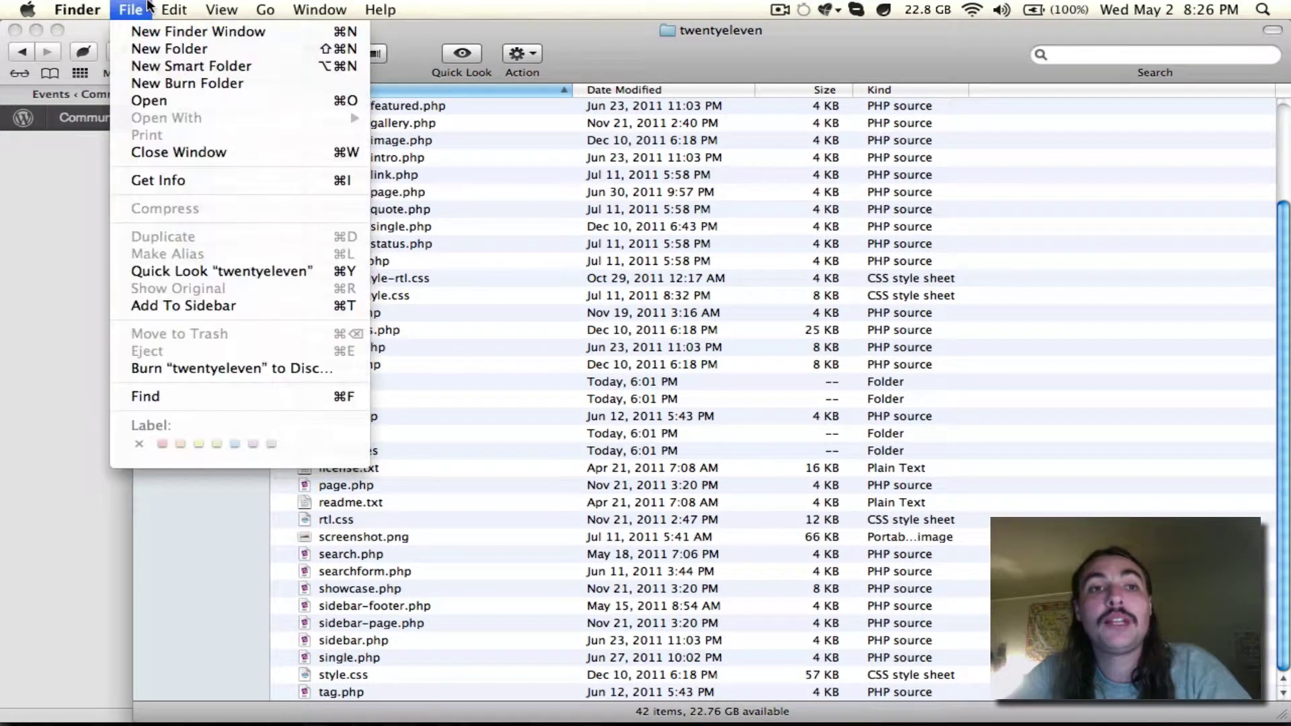
{"action": "left_click", "coordinate": [176, 49]}
{"action": "type", "text": "events"}
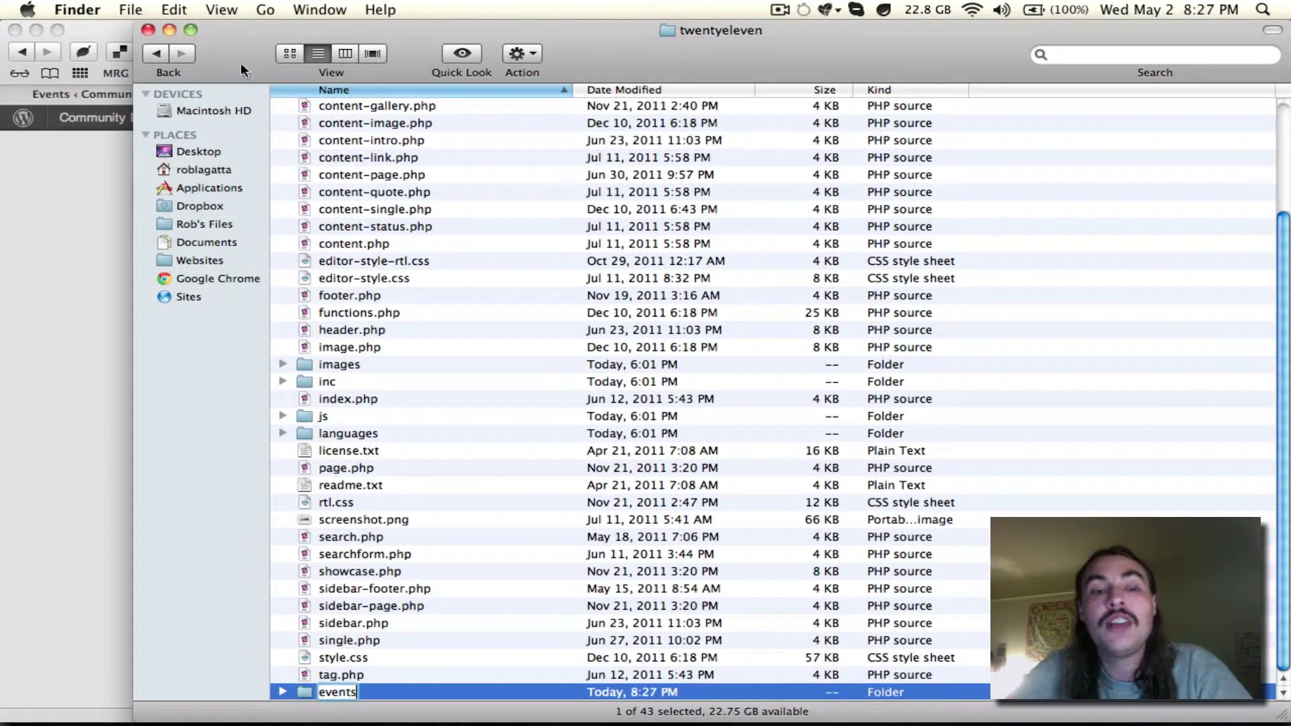
{"action": "left_click", "coordinate": [487, 412]}
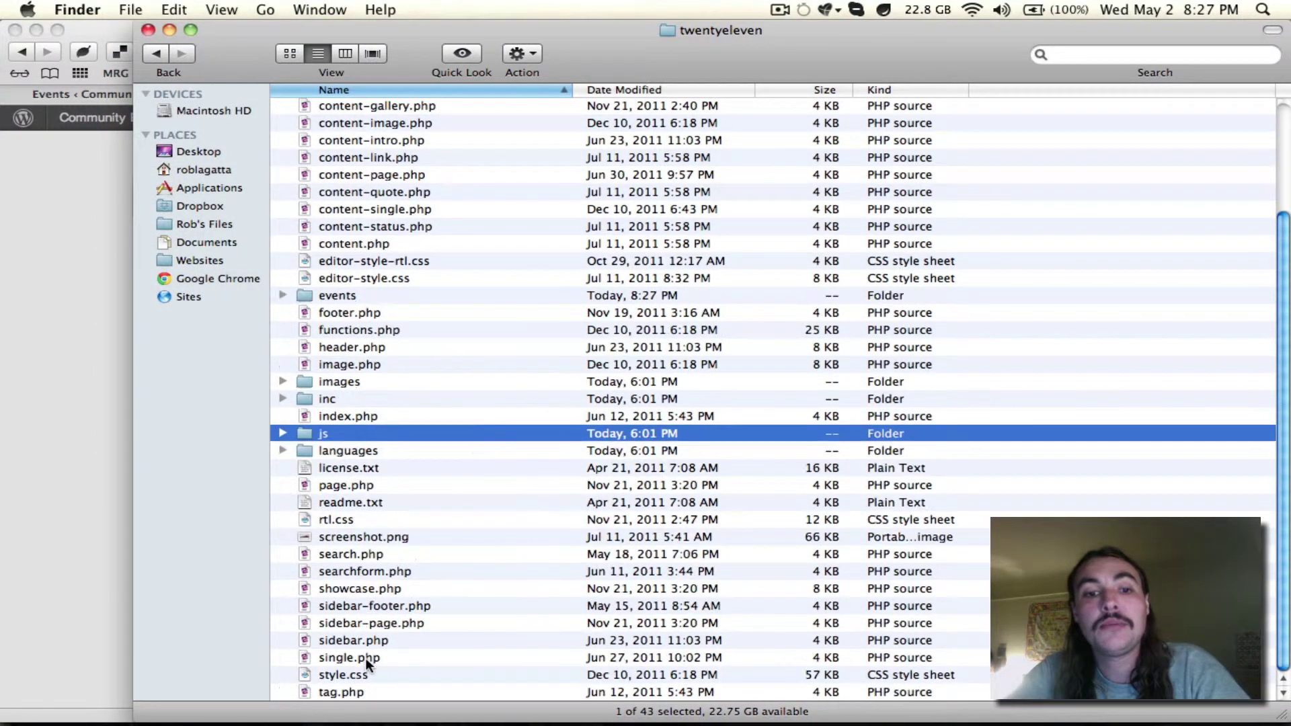
{"action": "double_click", "coordinate": [334, 297]}
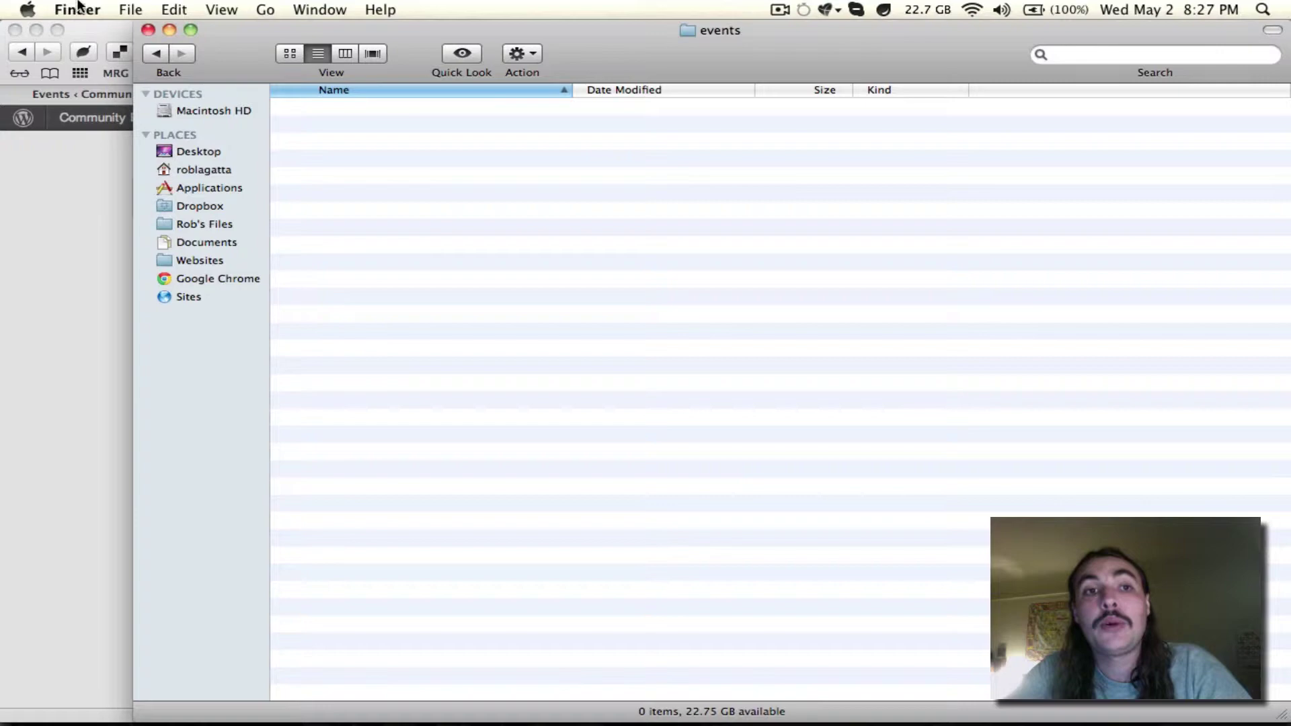
Create a folder named 'community' inside the events folder.
{"action": "left_click", "coordinate": [128, 10]}
{"action": "left_click", "coordinate": [151, 47]}
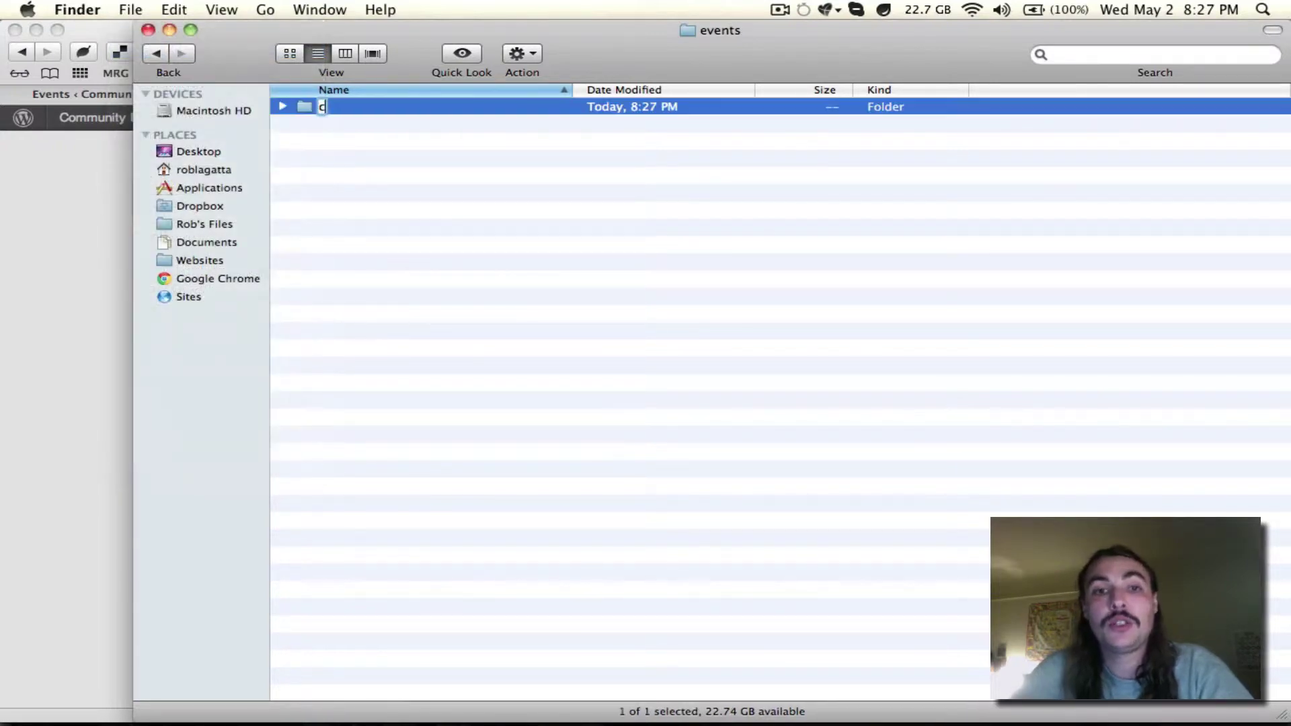
{"action": "type", "text": "community"}
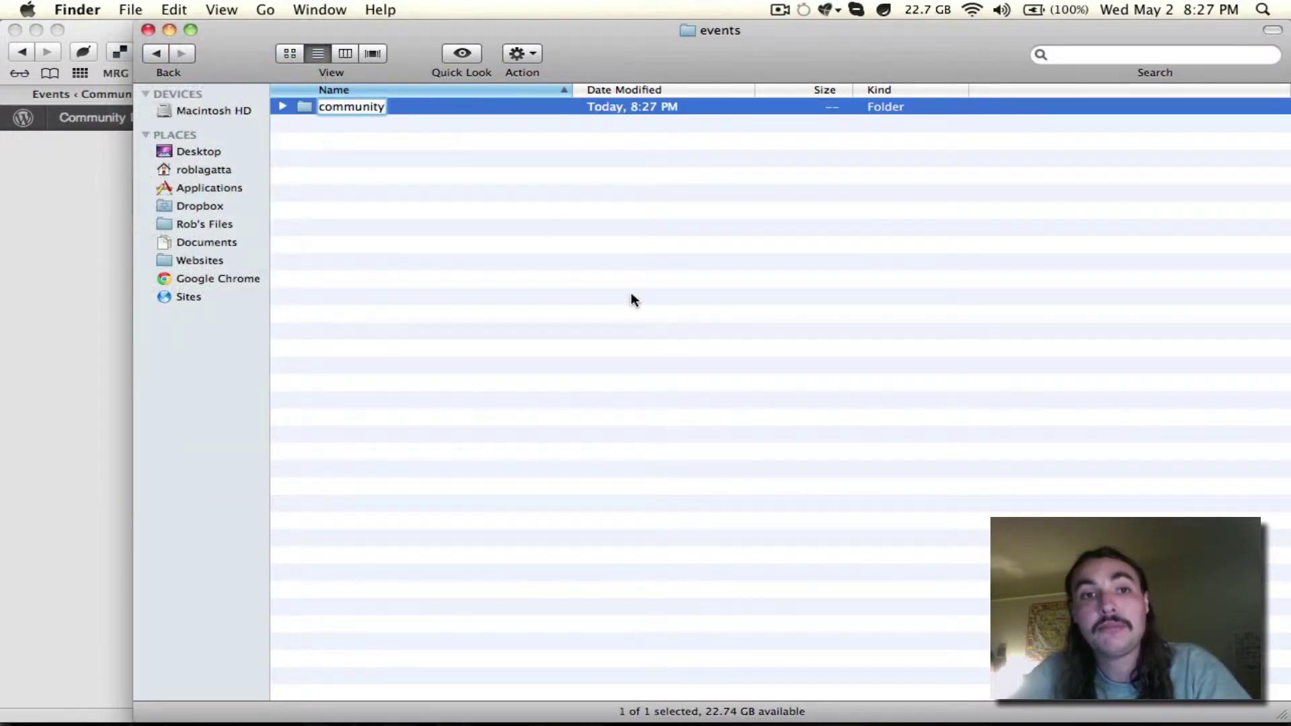
{"action": "left_click", "coordinate": [631, 294]}
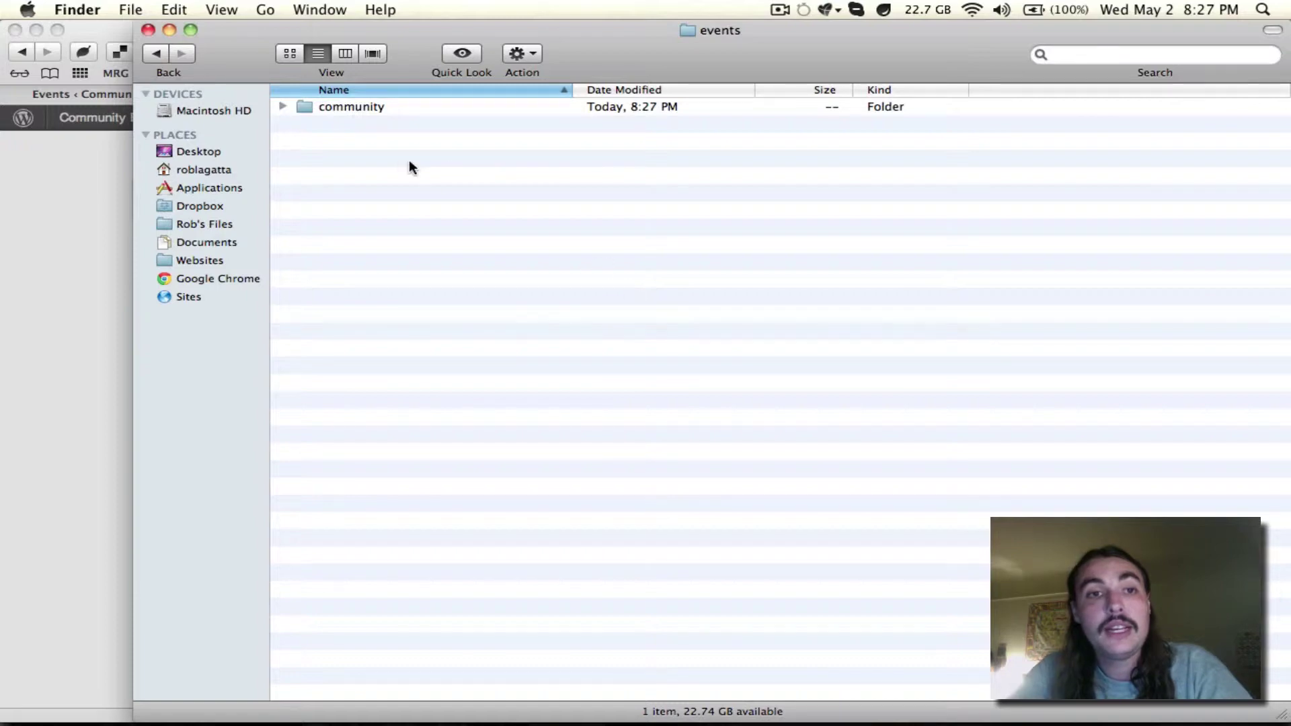
{"action": "key", "text": "super+w"}
{"action": "left_click", "coordinate": [297, 160]}
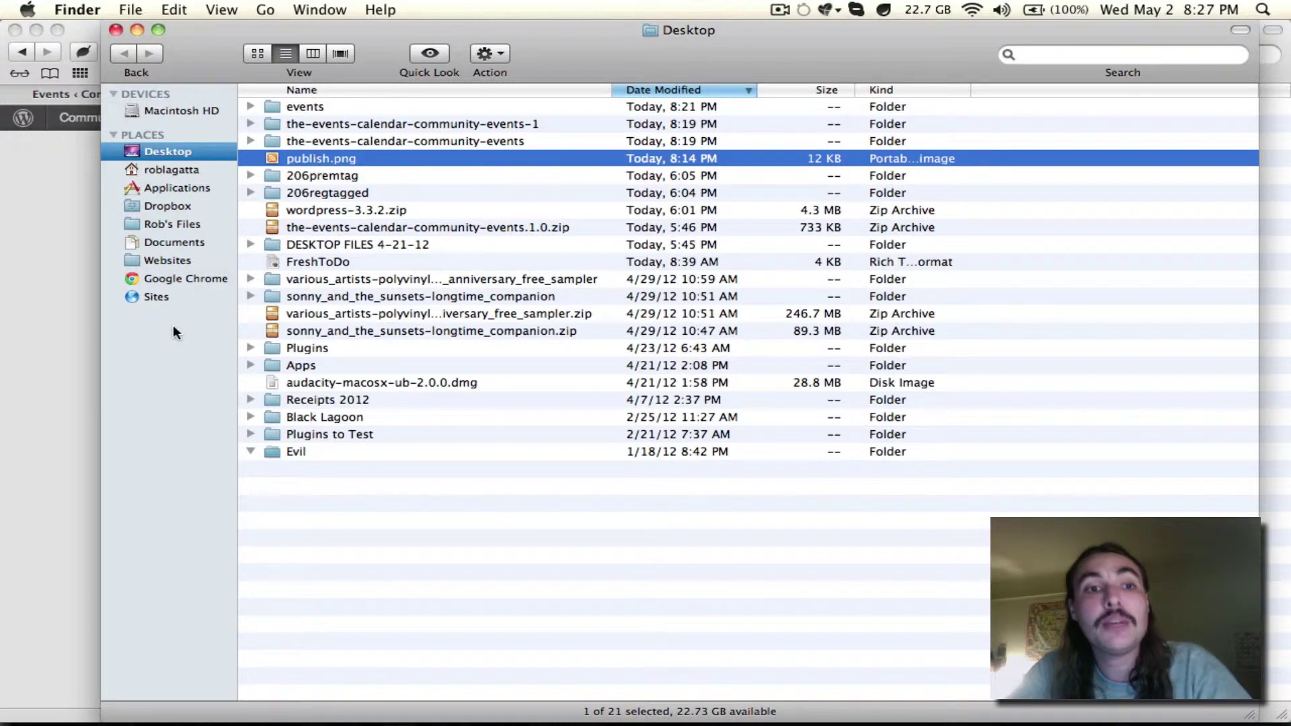
{"action": "left_click", "coordinate": [160, 296]}
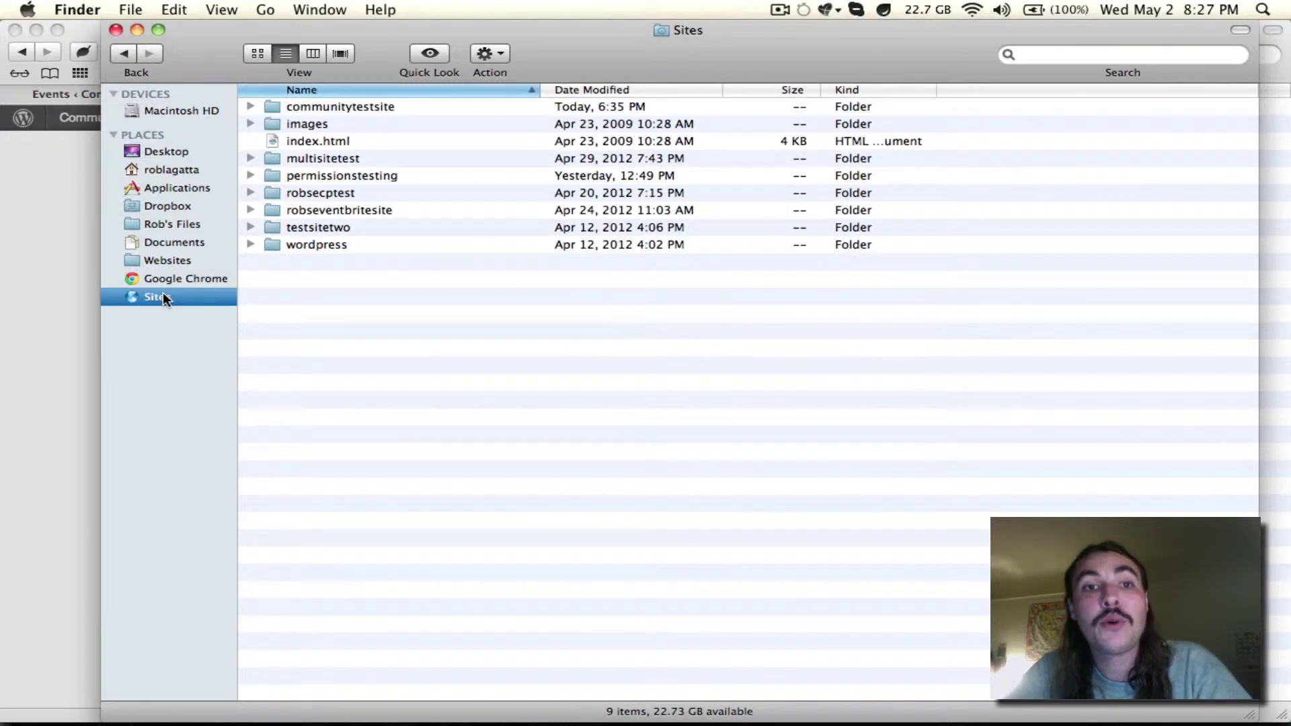
{"action": "left_click", "coordinate": [348, 175]}
{"action": "double_click", "coordinate": [350, 108]}
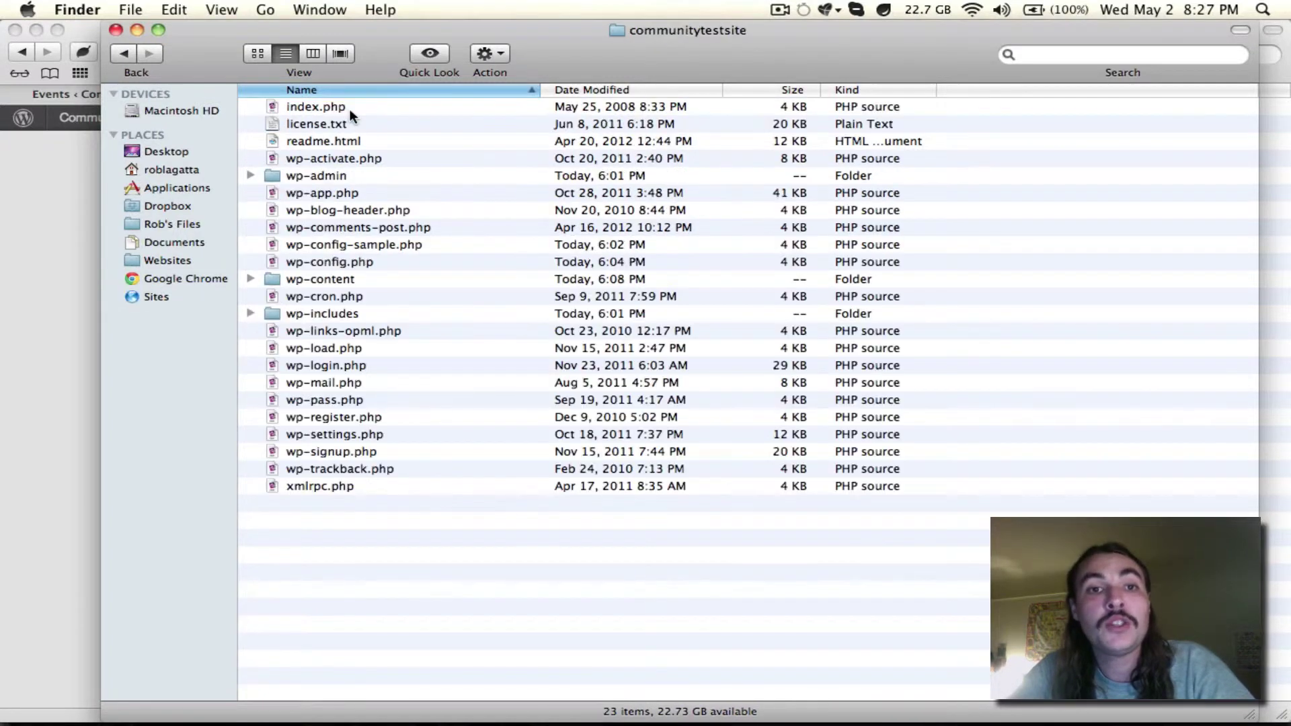
{"action": "double_click", "coordinate": [301, 279]}
{"action": "double_click", "coordinate": [315, 124]}
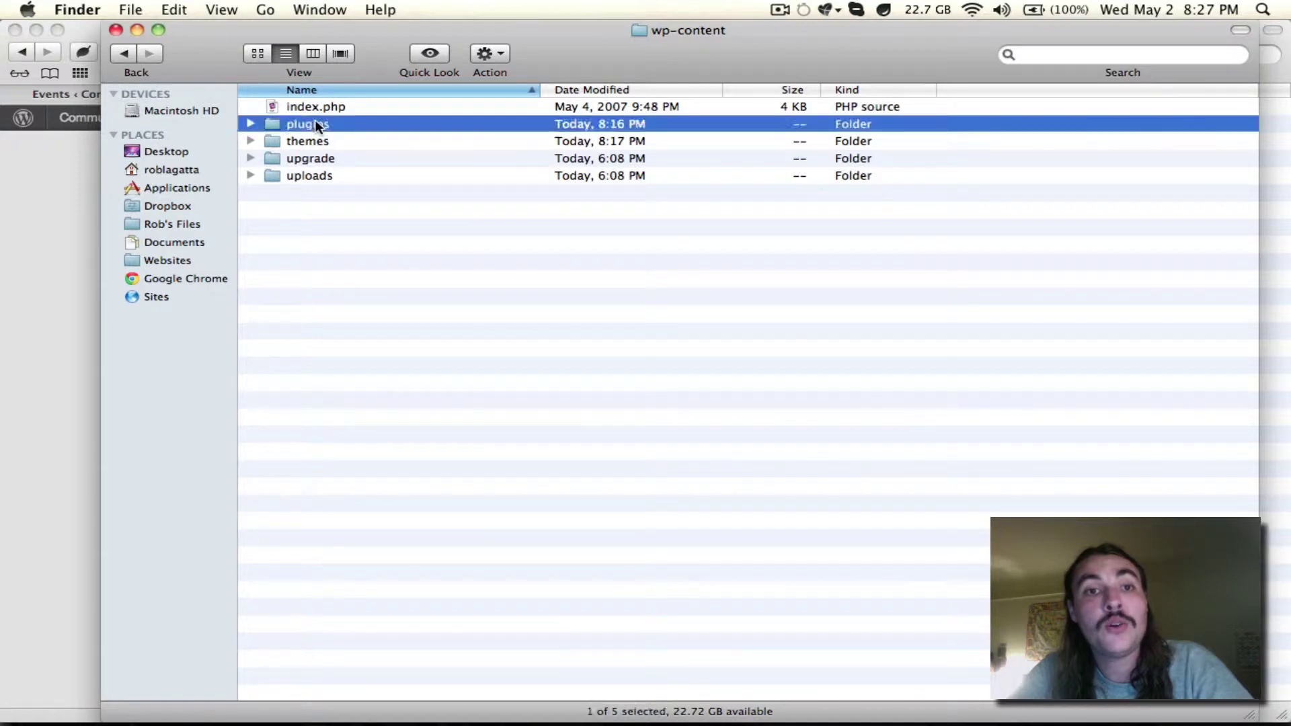
{"action": "double_click", "coordinate": [347, 197]}
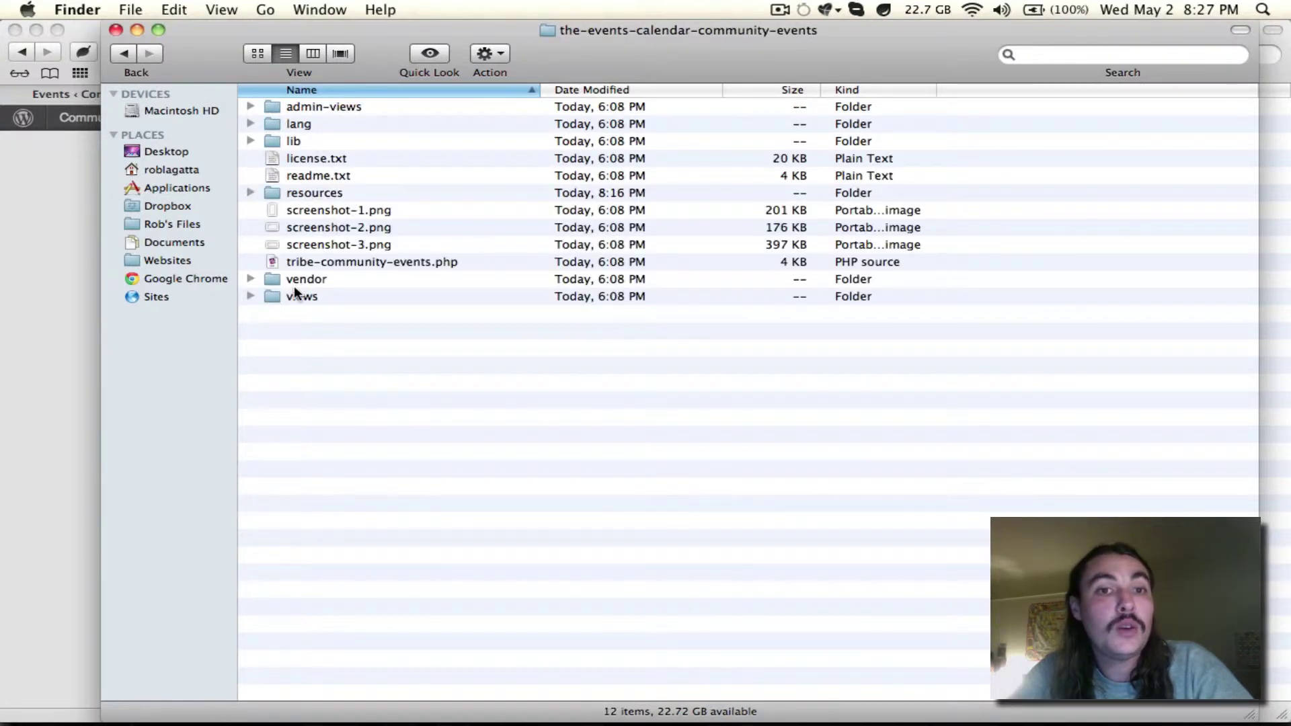
{"action": "double_click", "coordinate": [304, 189]}
{"action": "double_click", "coordinate": [306, 110]}
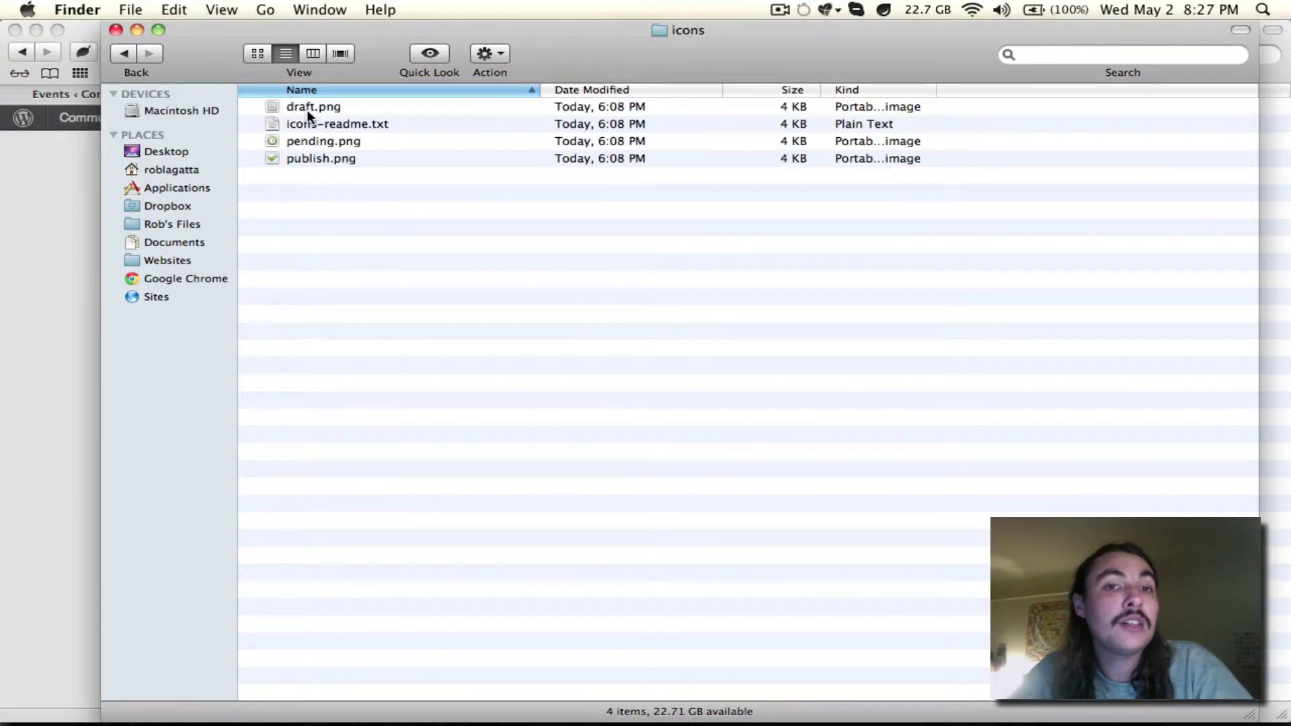
{"action": "left_click", "coordinate": [306, 110]}
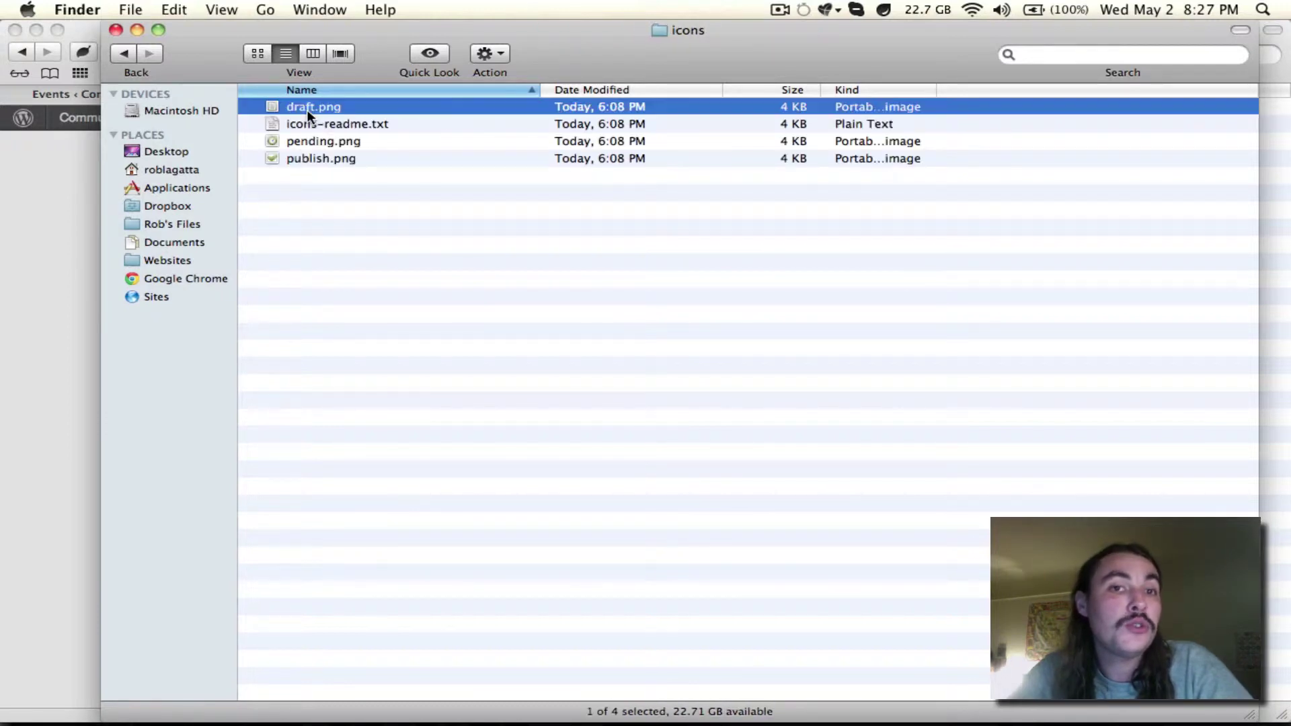
{"action": "left_click", "coordinate": [320, 146]}
{"action": "left_click", "coordinate": [314, 160]}
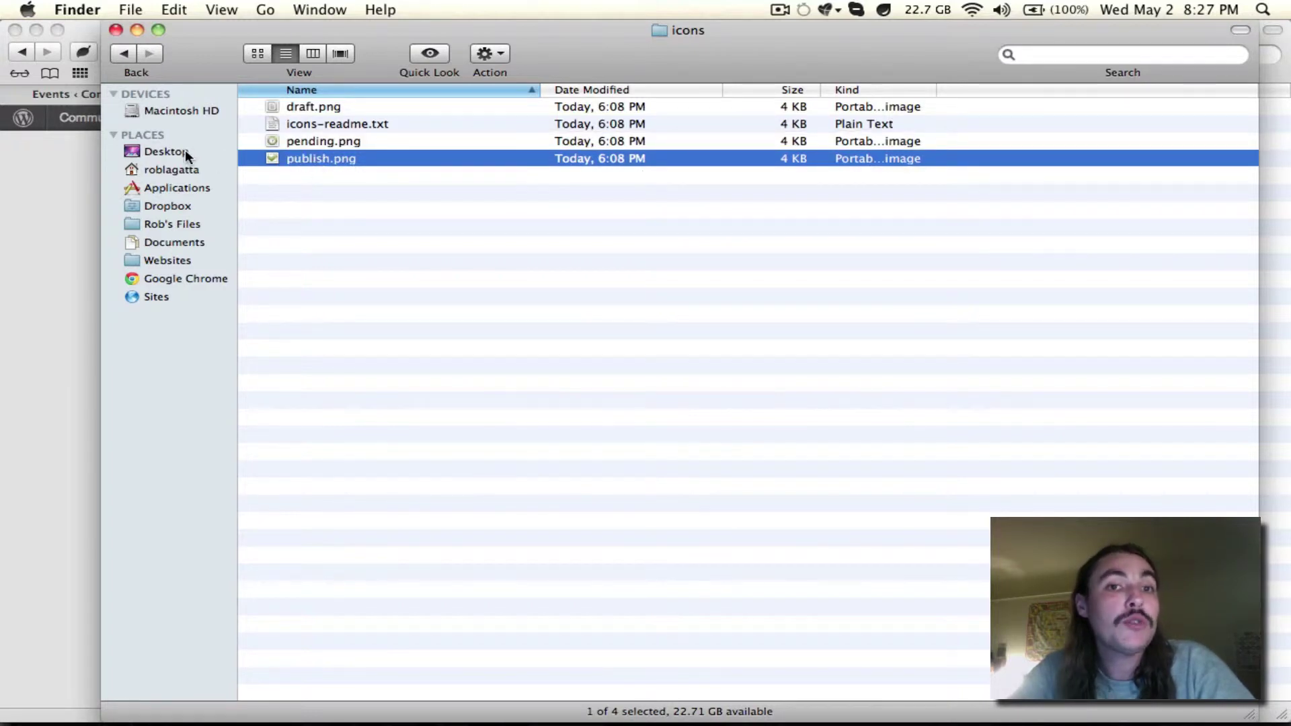
{"action": "left_click", "coordinate": [168, 151]}
{"action": "left_click", "coordinate": [313, 157]}
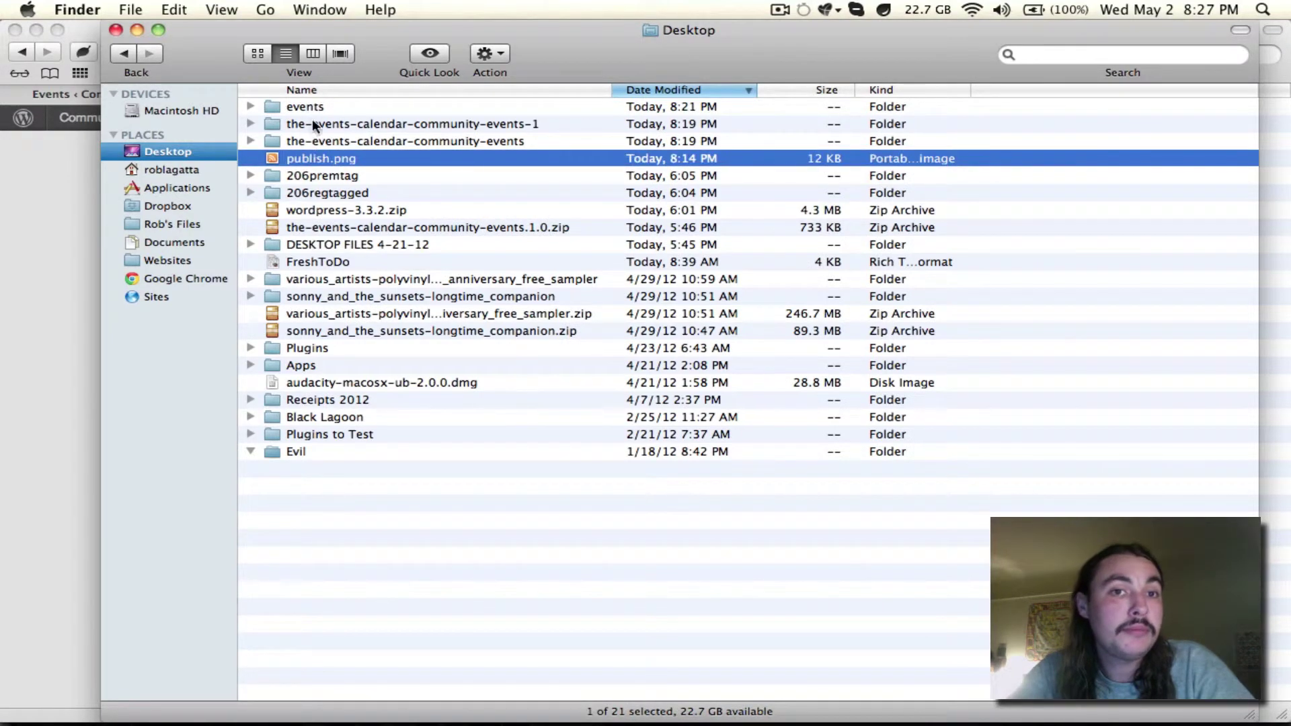
Drag publish.png from the Desktop into the community folder and open community to confirm it's there.
{"action": "left_click_drag", "start_coordinate": [301, 20], "coordinate": [873, 20]}
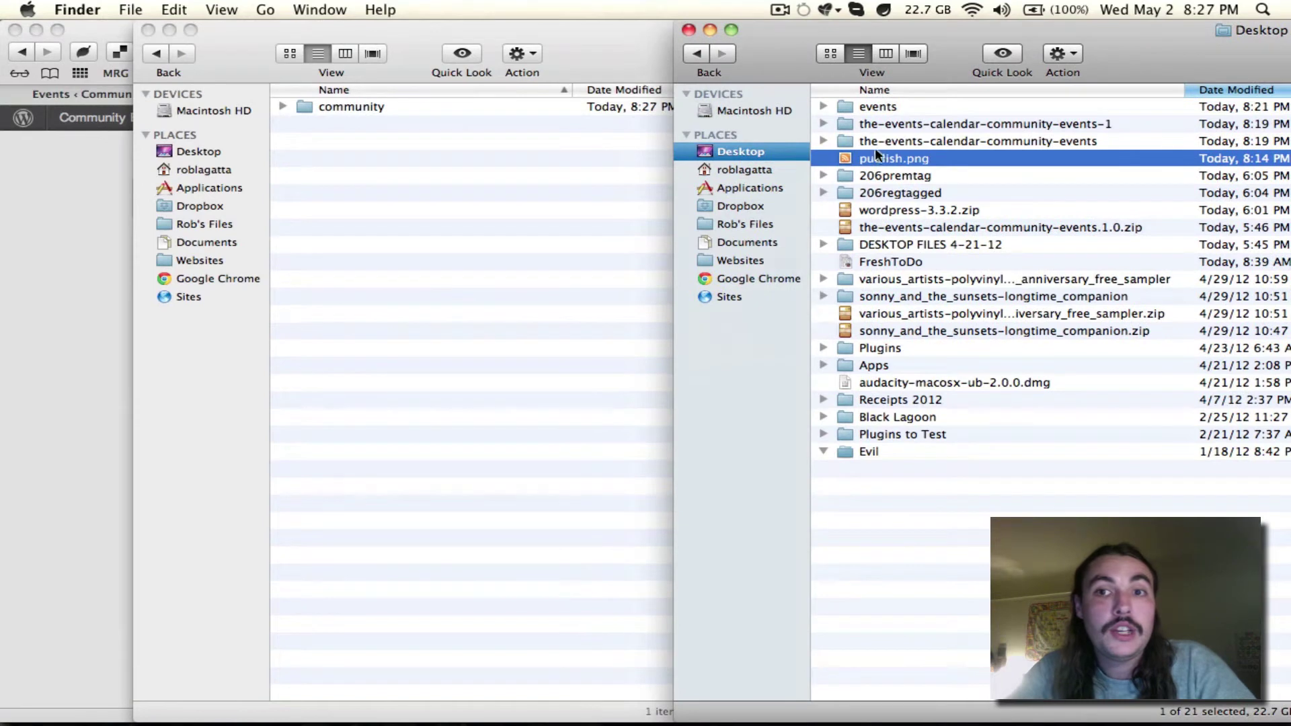
{"action": "left_click_drag", "start_coordinate": [875, 157], "coordinate": [369, 108]}
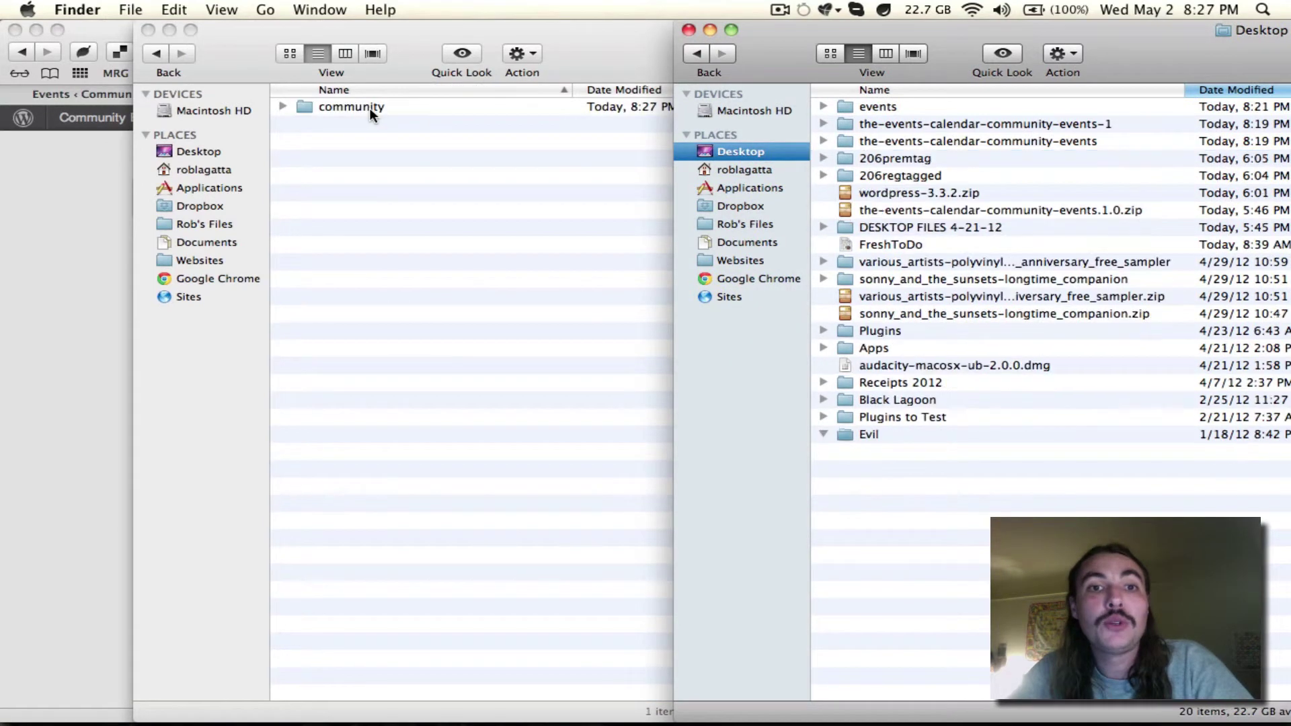
{"action": "left_click", "coordinate": [362, 156]}
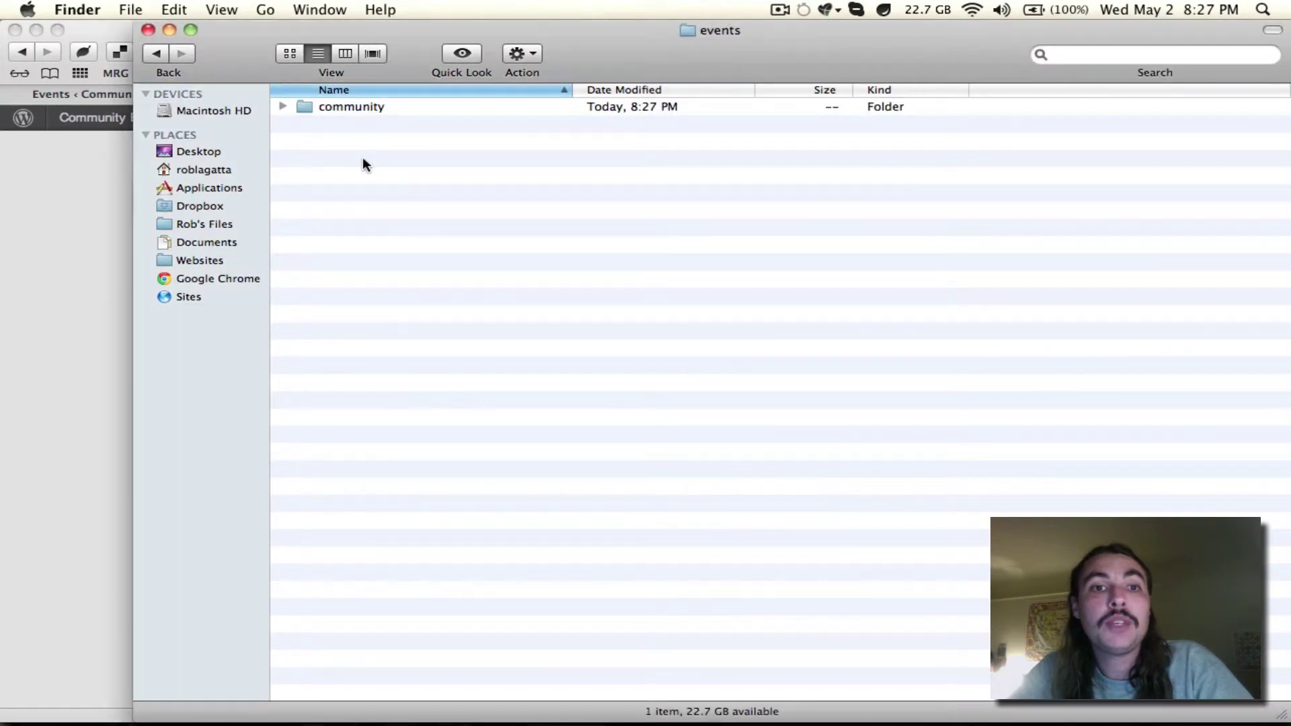
{"action": "double_click", "coordinate": [333, 105]}
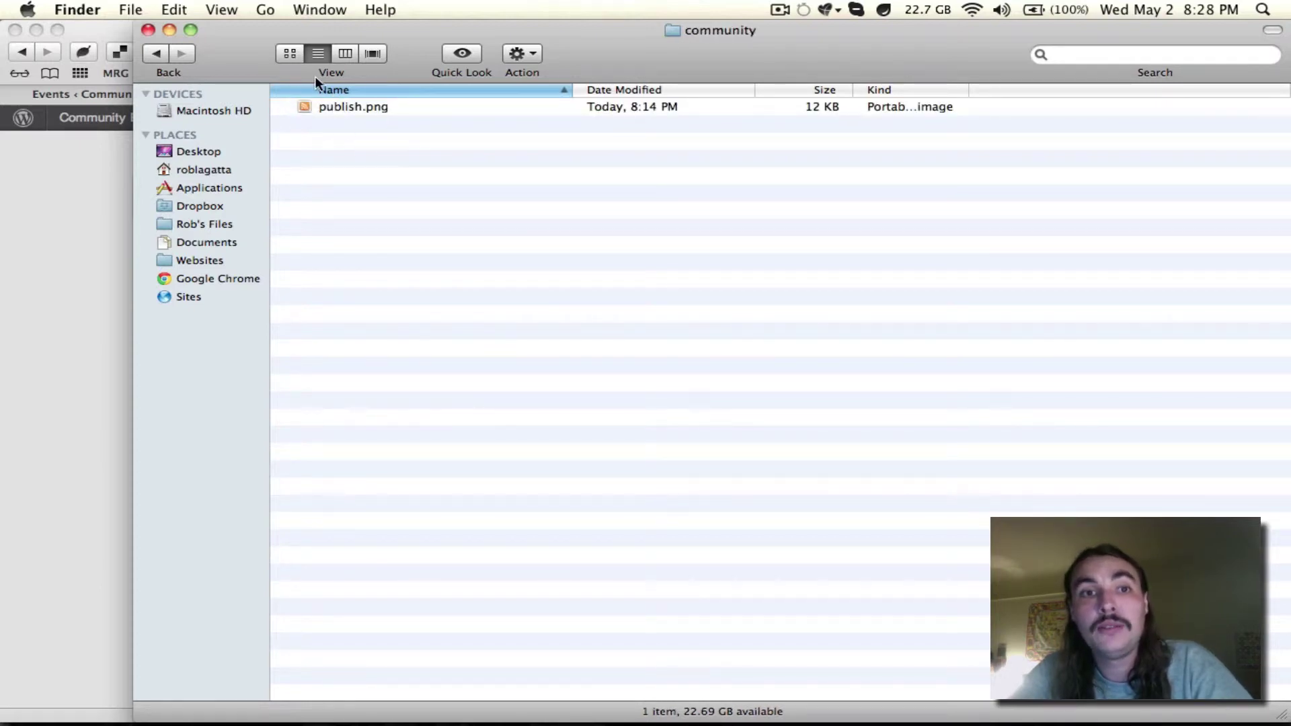
Bring the Safari window showing the My Events page back to the front.
{"action": "left_click", "coordinate": [50, 230]}
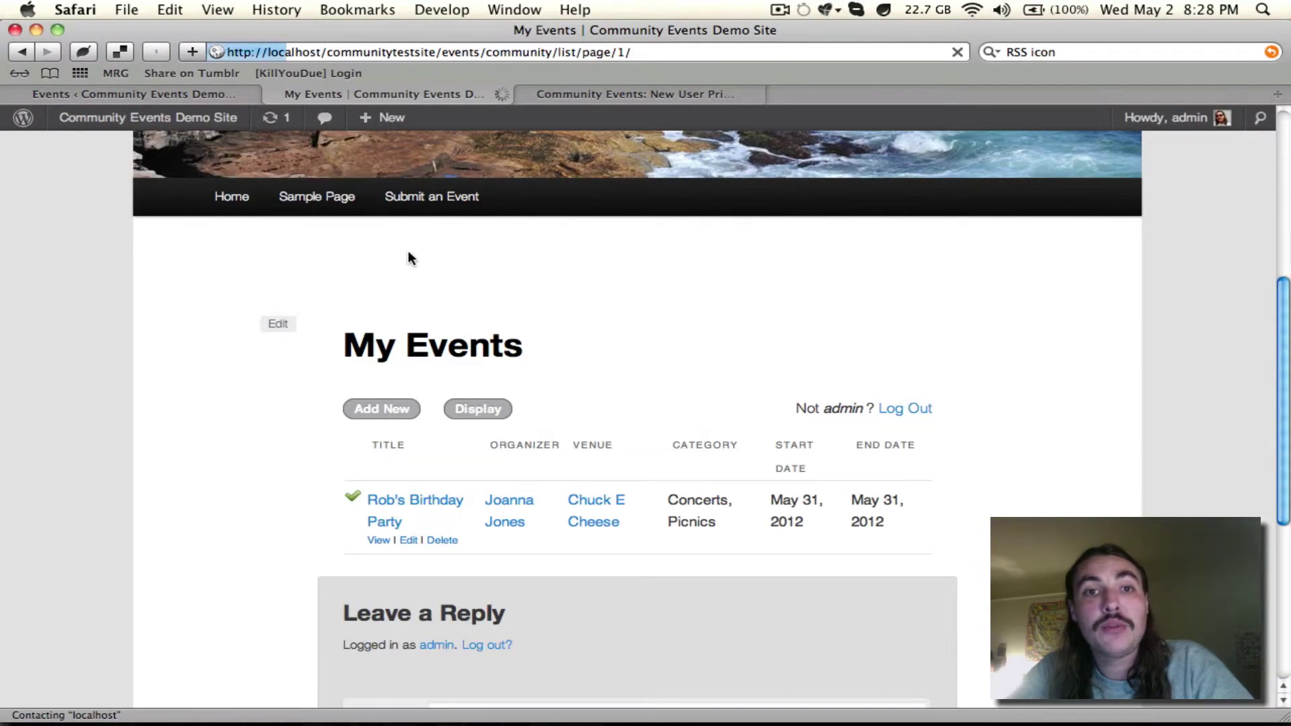